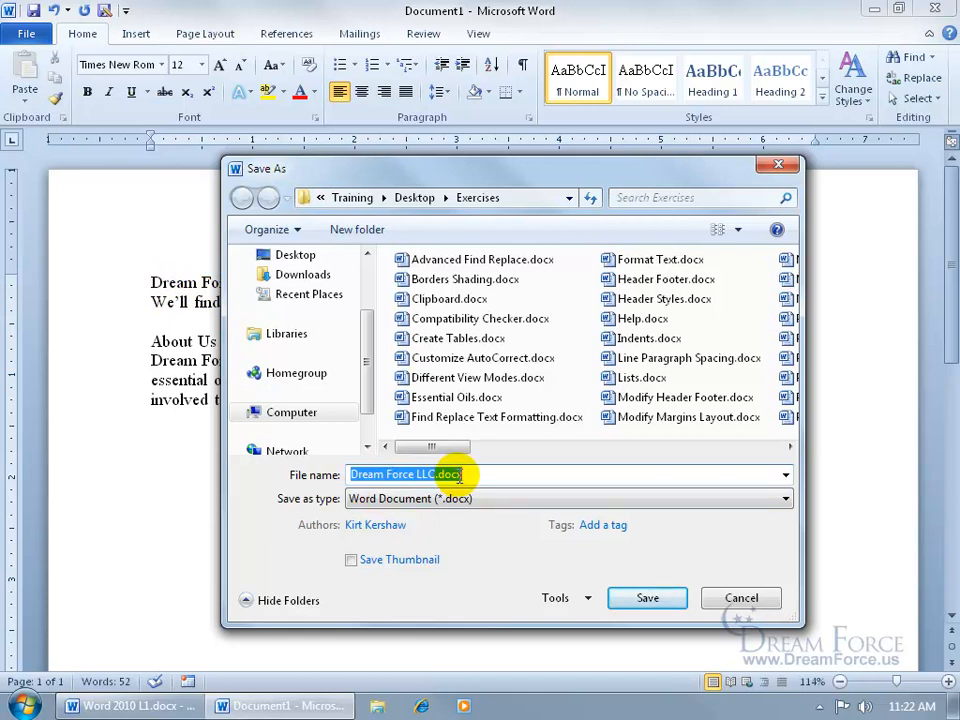
Save the document as "My Spiffy Doc" in the Exercises folder on the Desktop
key(BackSpace)
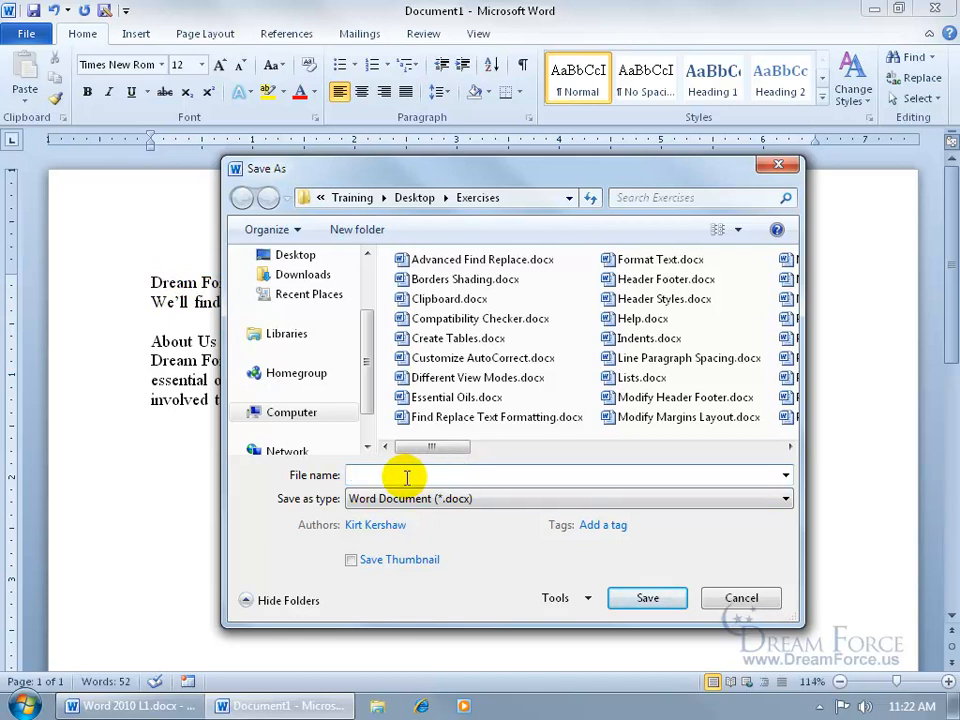
text(My Spiffy Doc)
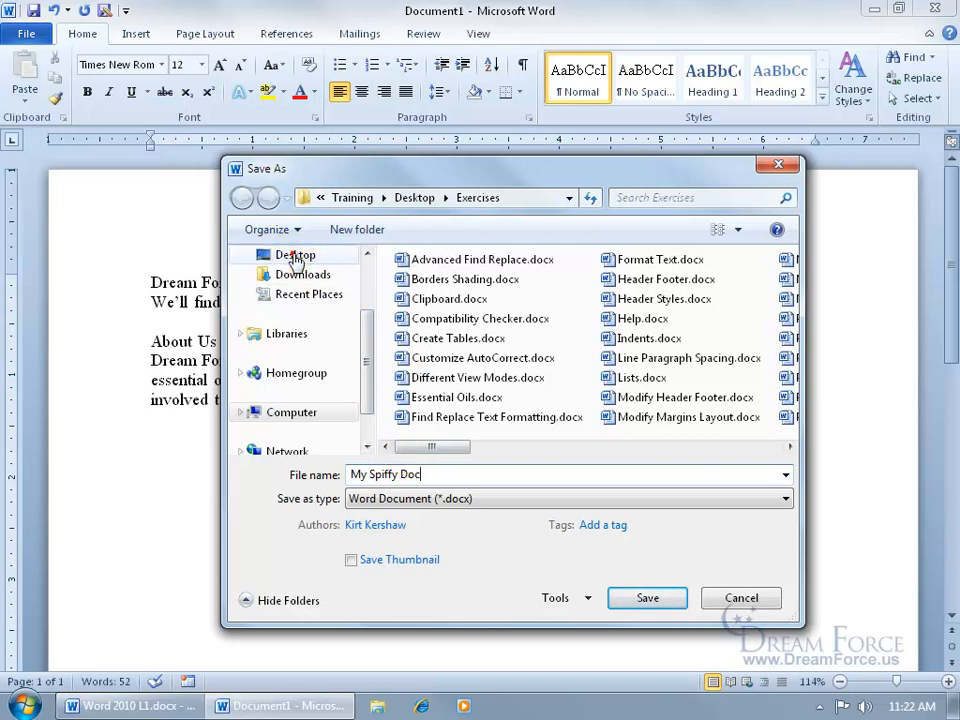
click(295, 256)
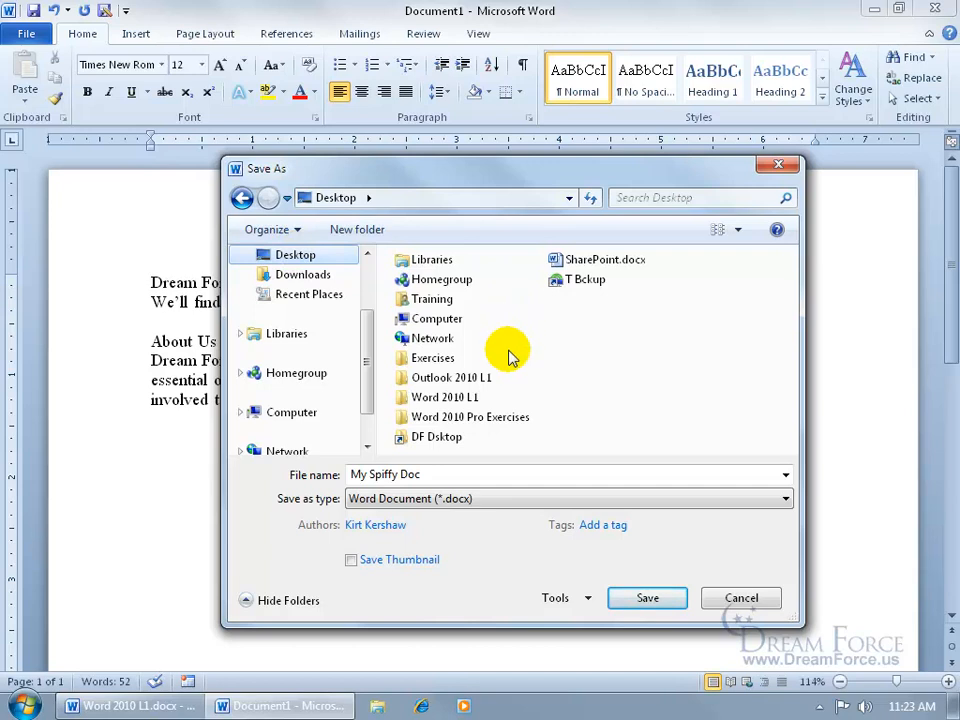
double_click(408, 364)
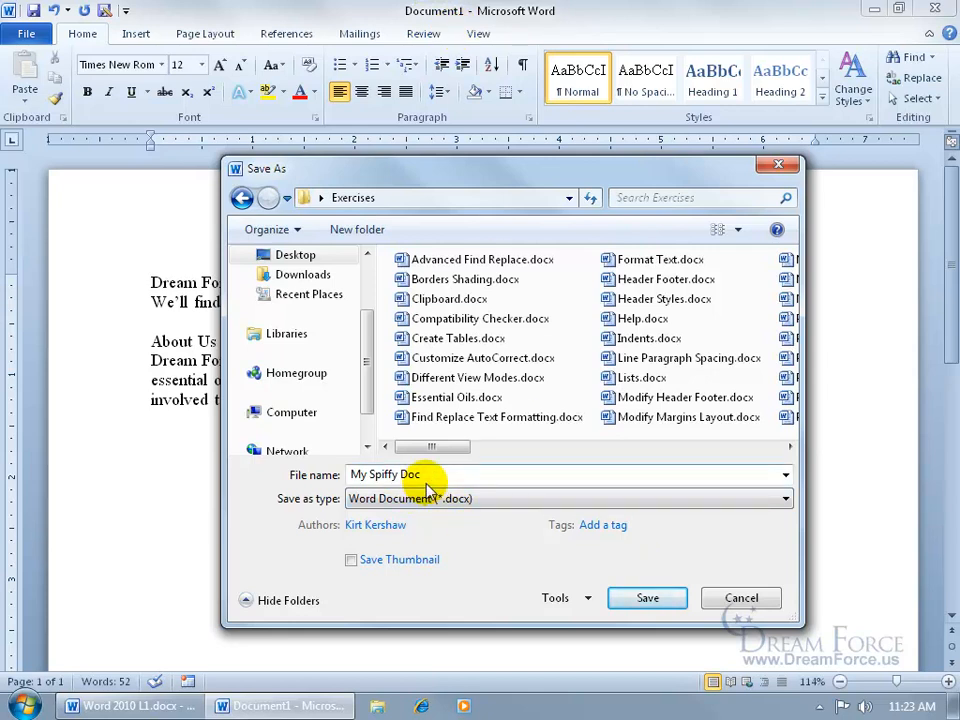
click(641, 598)
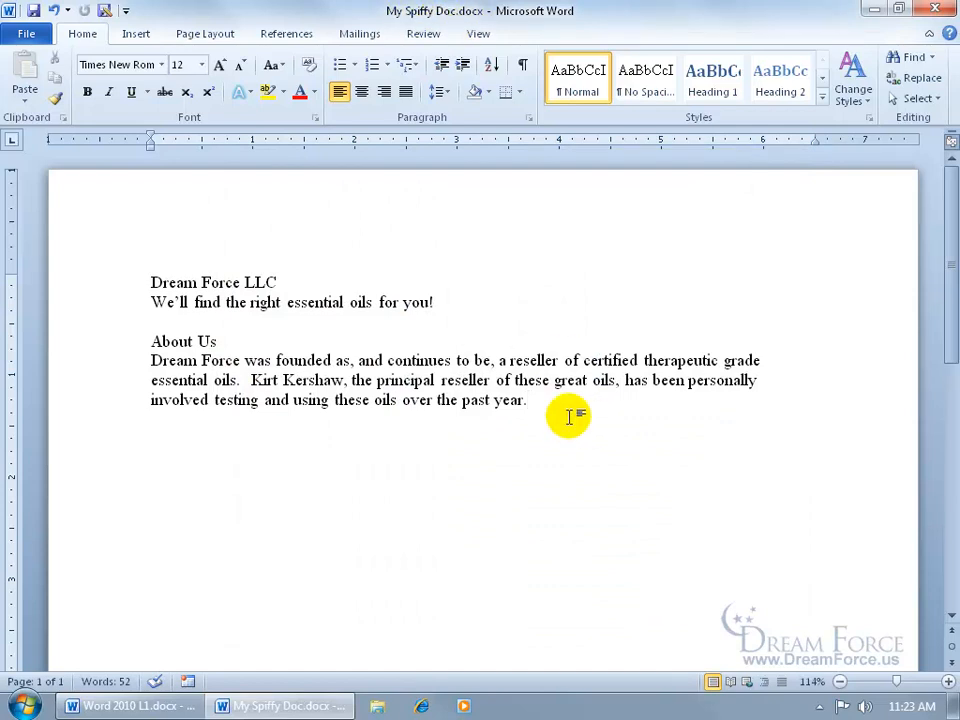
Delete the period after "past year", close the document with the change saved, and reopen My Spiffy Doc.docx from the Exercises folder
key(BackSpace)
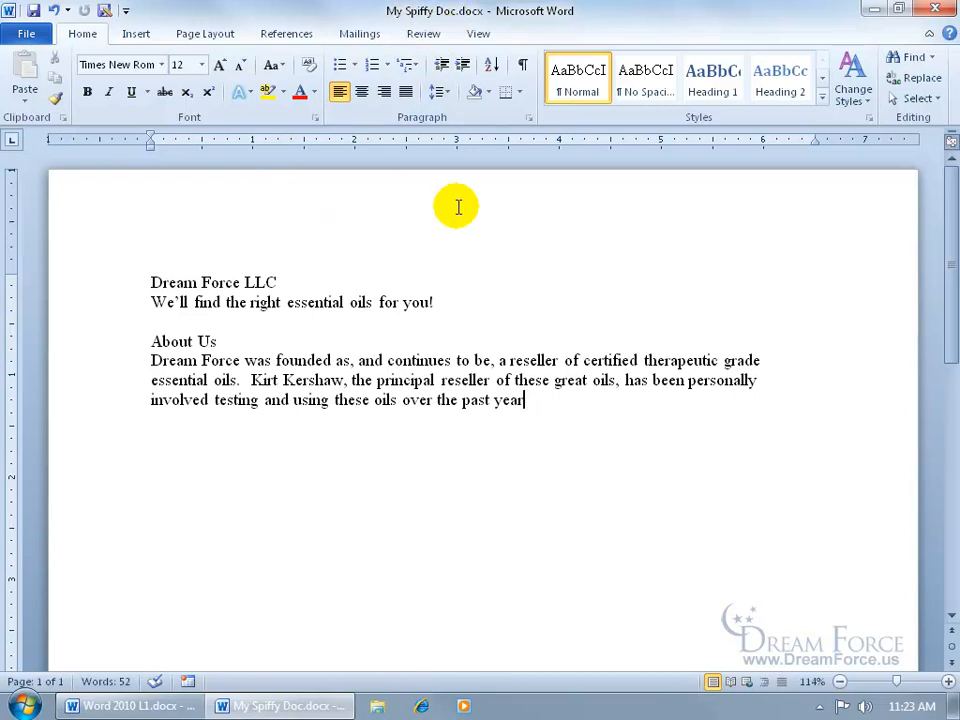
click(935, 9)
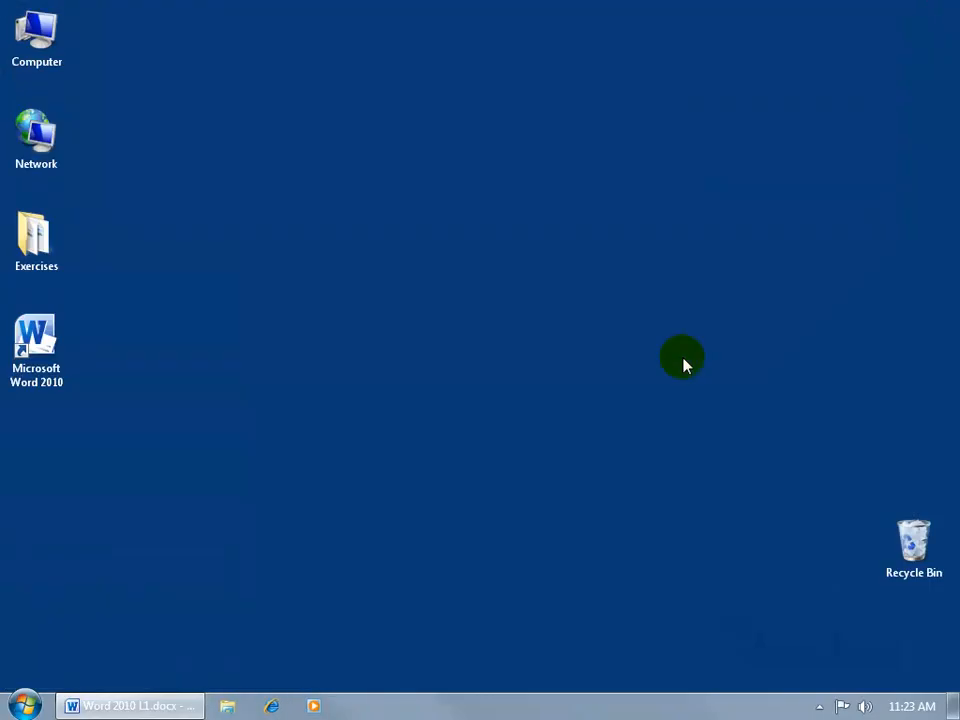
double_click(31, 236)
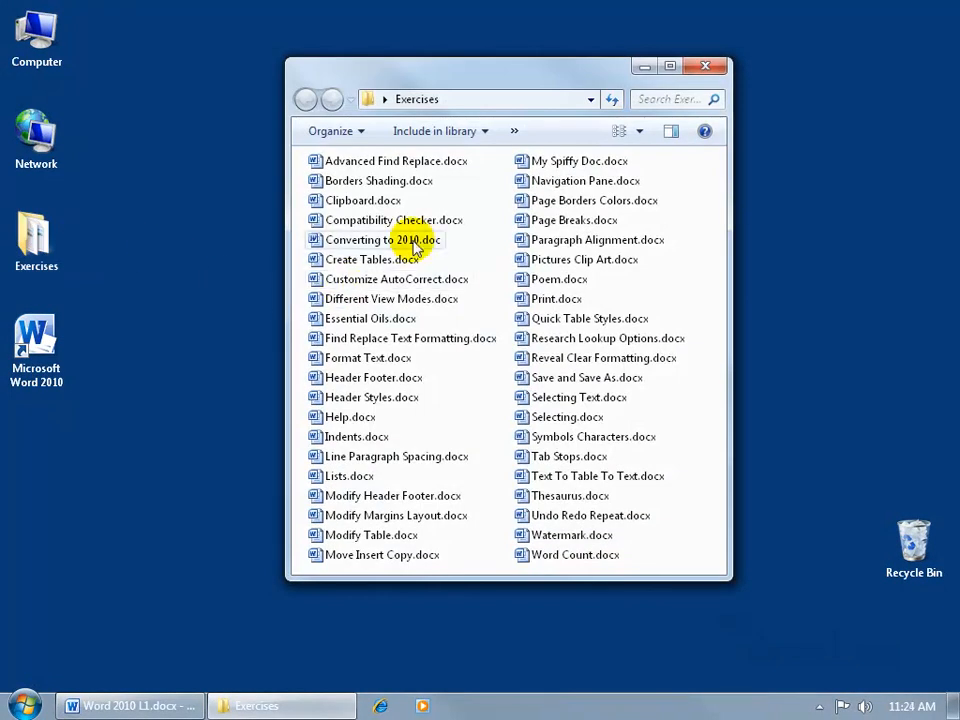
double_click(566, 163)
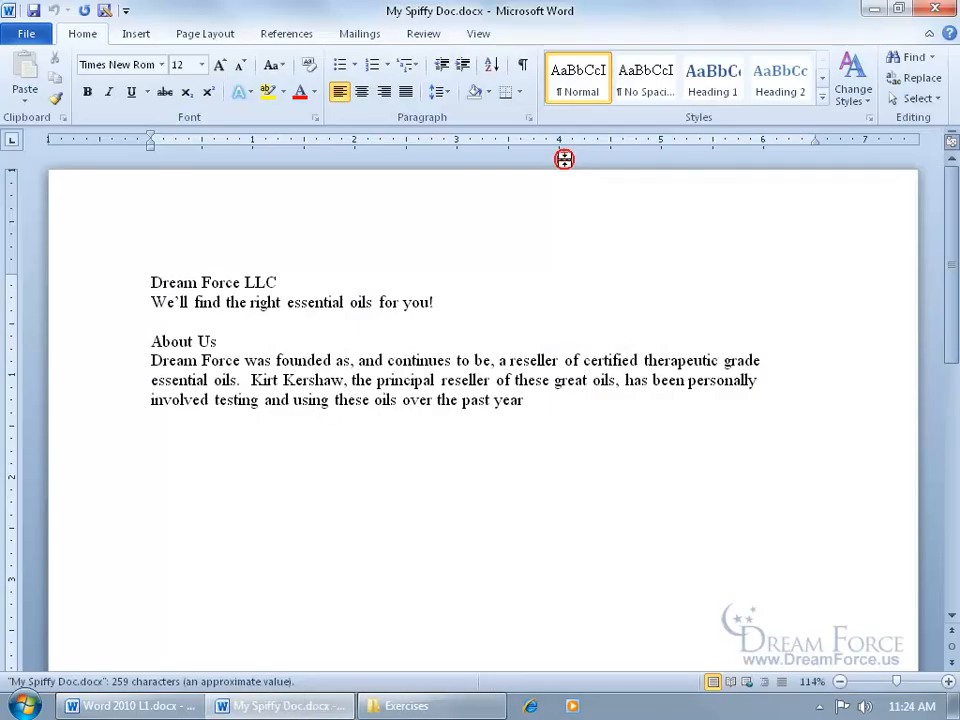
Add a period after "past year" at the end of the last paragraph and save the document
click(527, 400)
text(.)
click(31, 11)
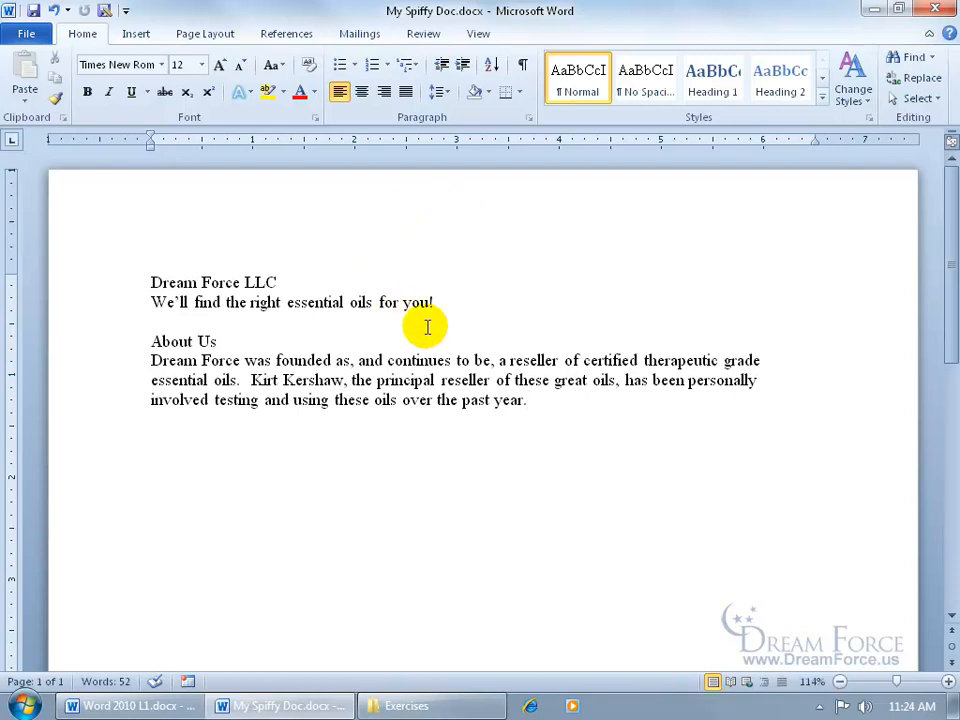
Delete the period after "past year" at the end of the last paragraph
key(BackSpace)
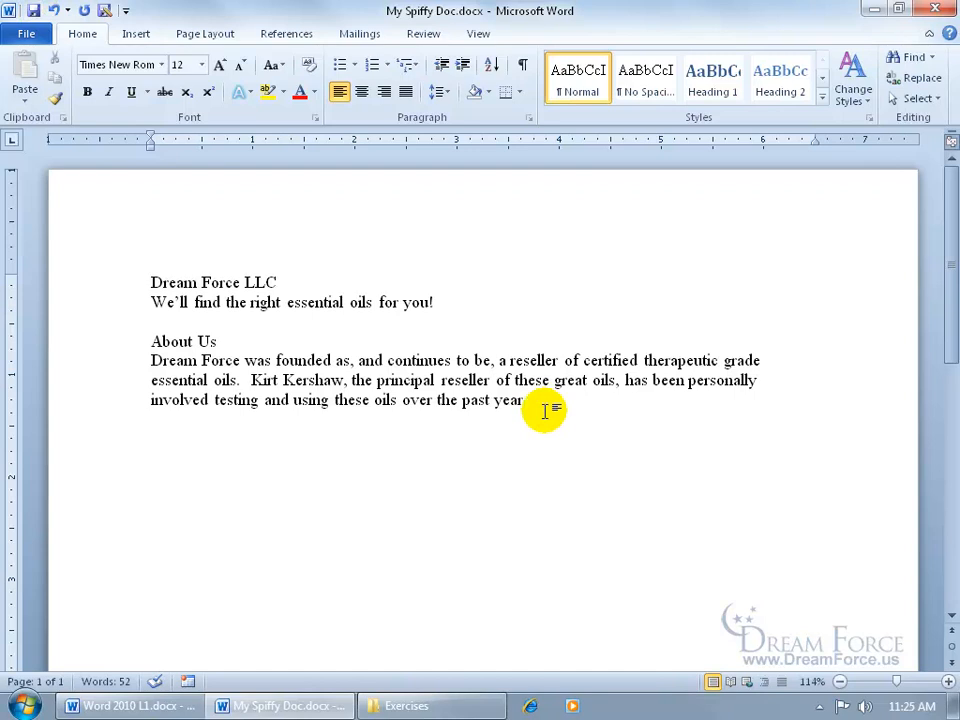
click(37, 36)
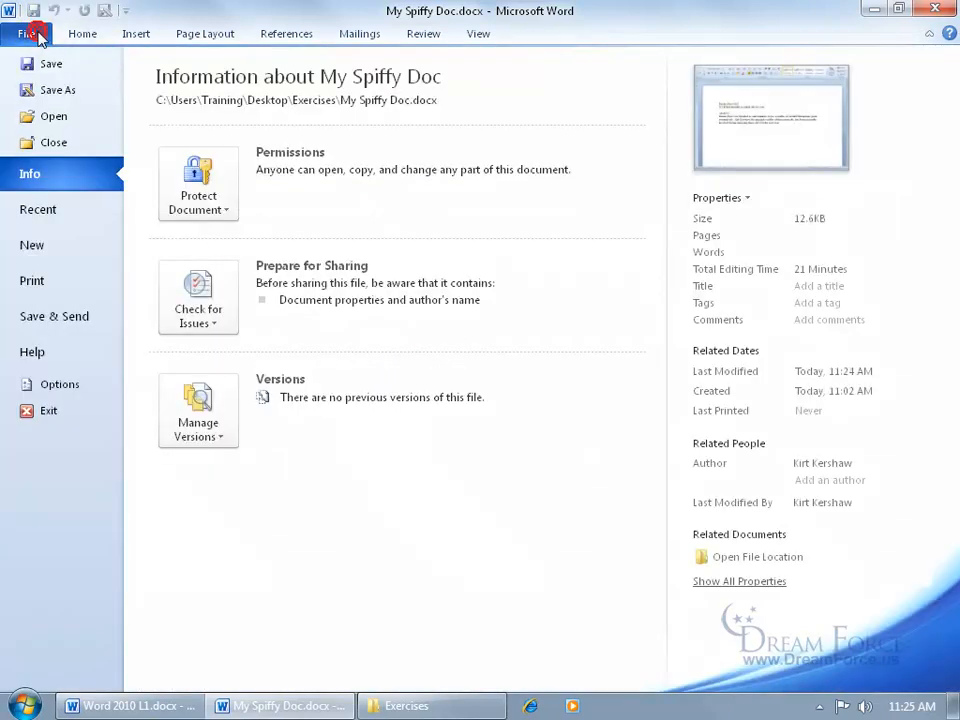
click(51, 88)
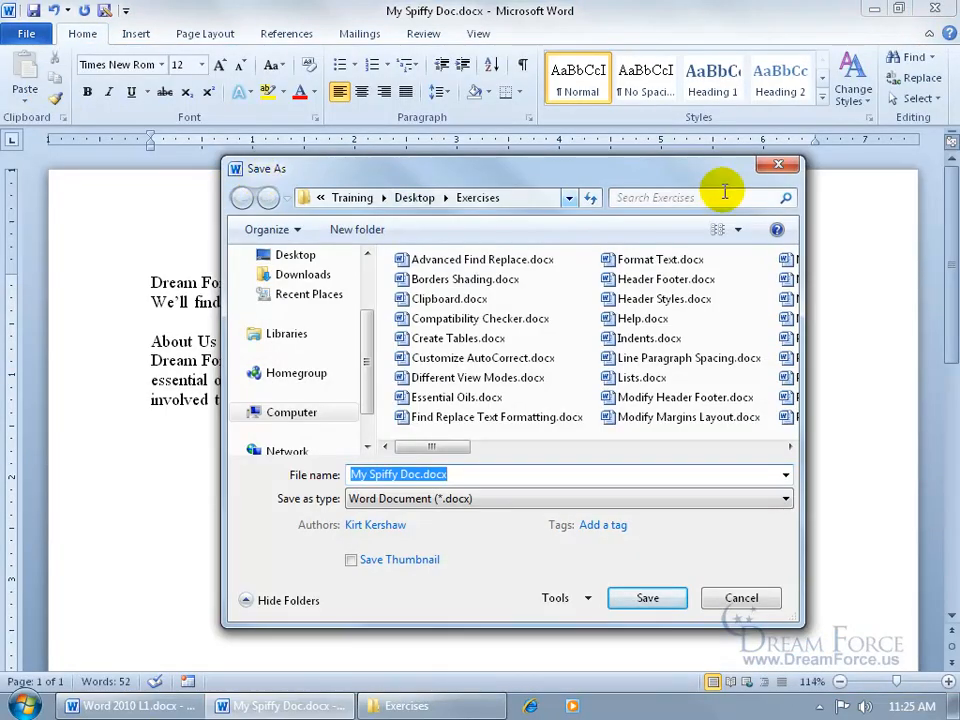
click(778, 164)
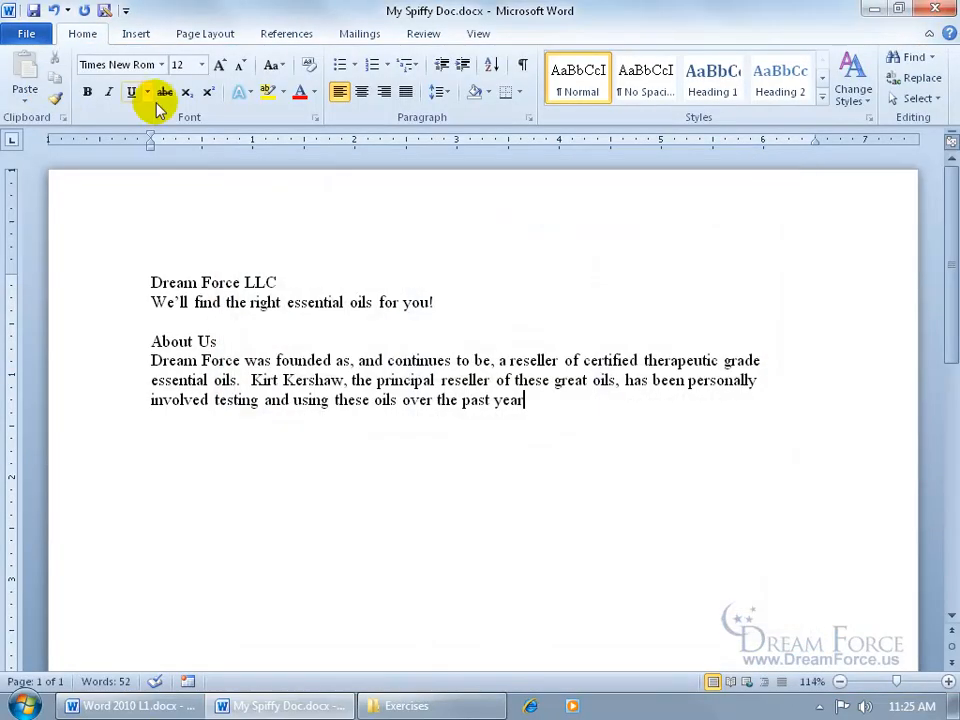
Save the edited document as a separate file named "My Spiffy Doc 2.docx" in the Exercises folder
click(104, 12)
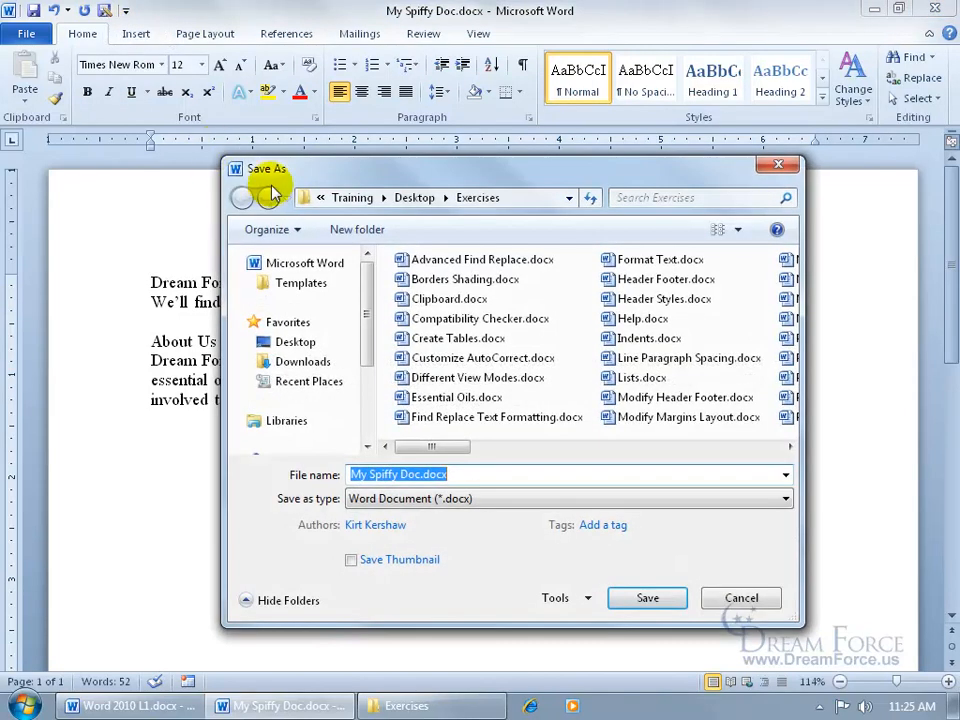
click(410, 475)
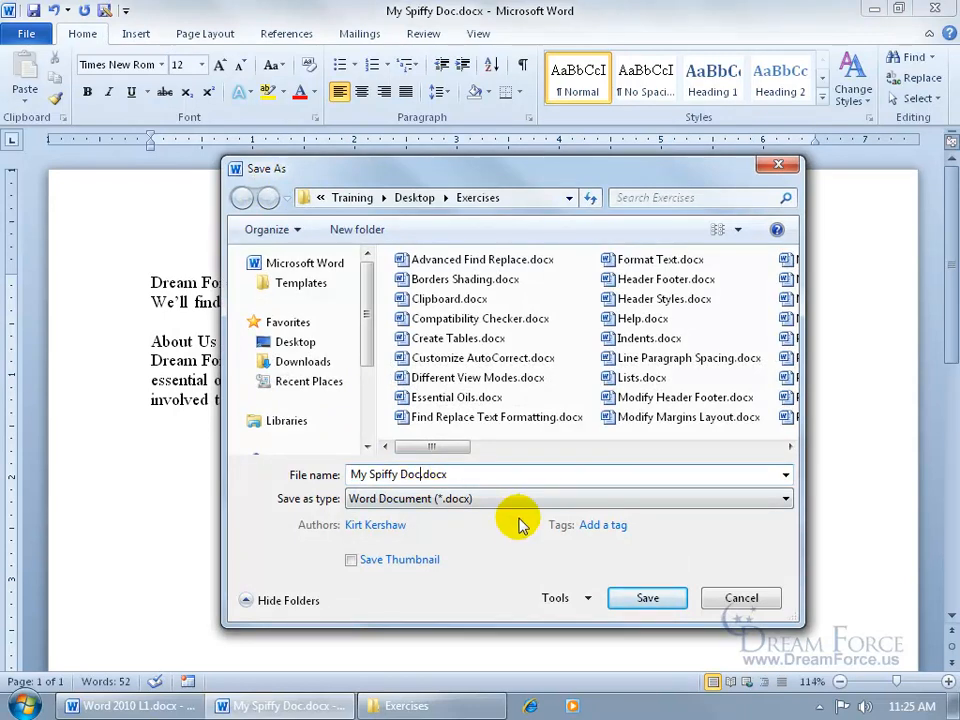
text(2)
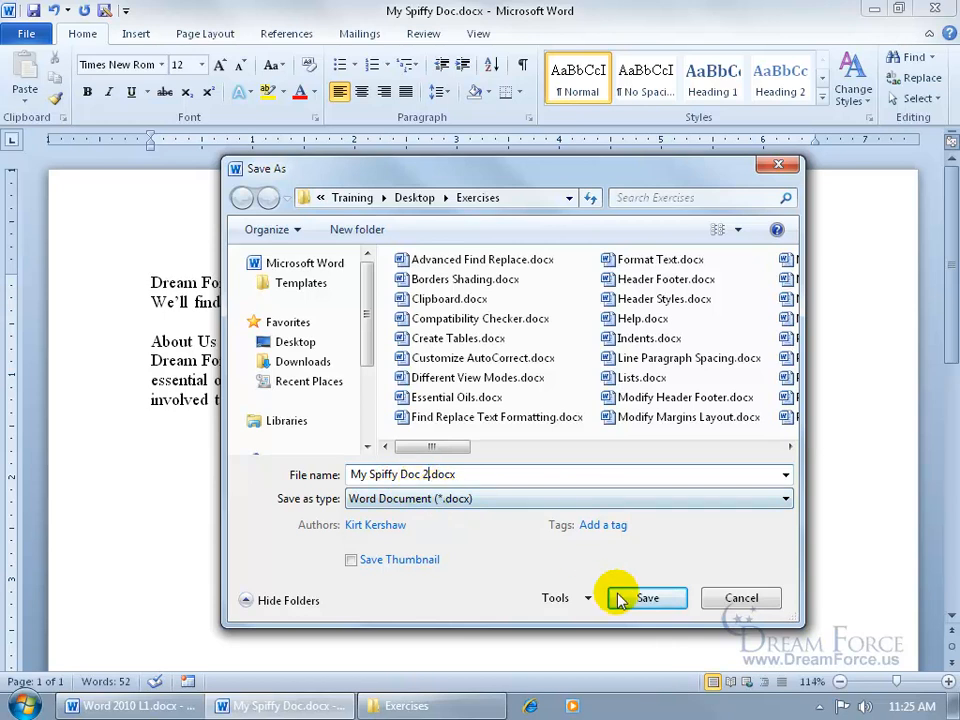
click(650, 600)
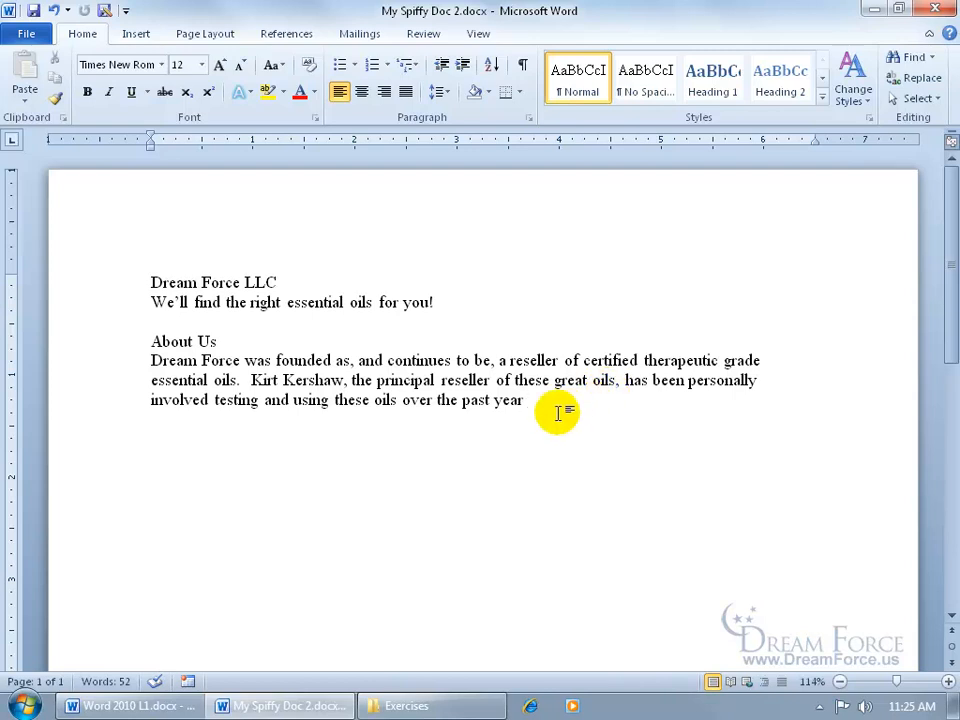
Close My Spiffy Doc 2.docx and open the original My Spiffy Doc.docx from the Exercises folder
click(935, 9)
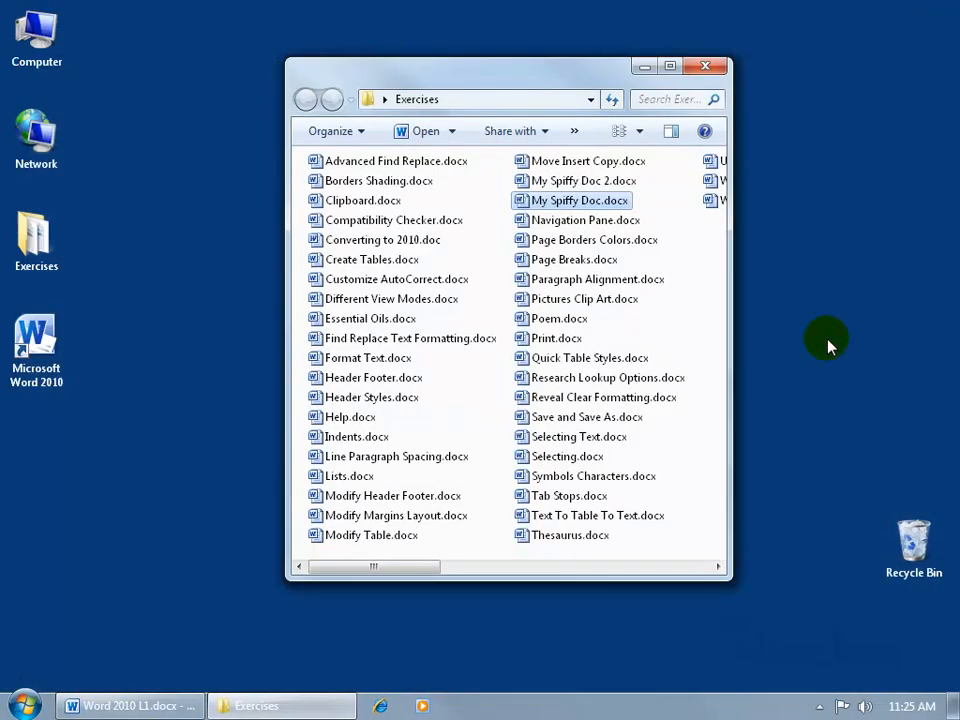
double_click(580, 200)
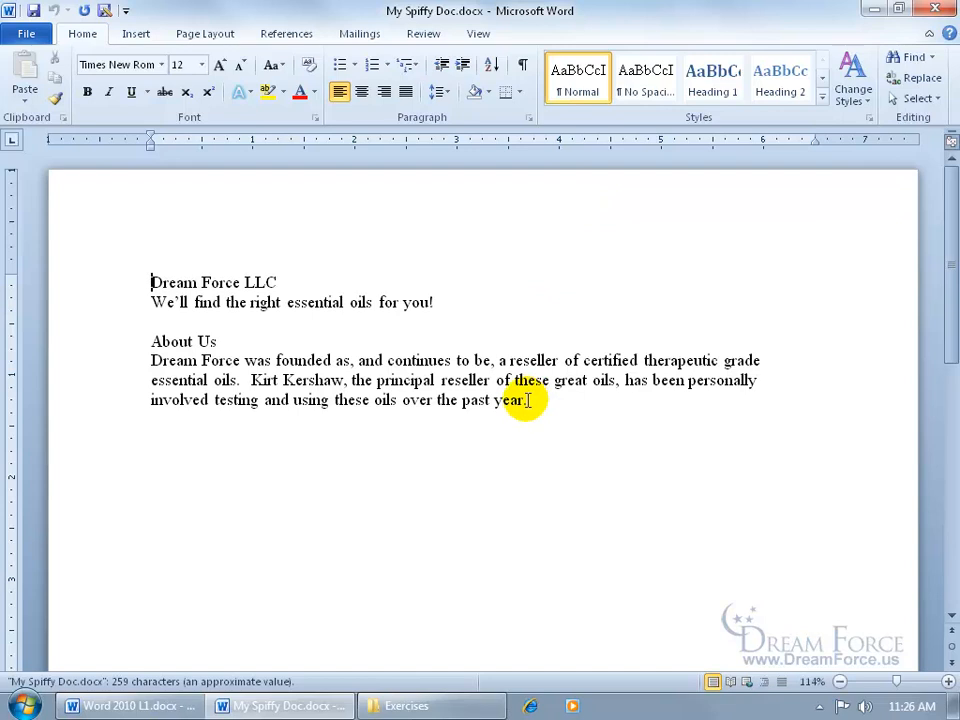
Open My Spiffy Doc 2.docx to check the end of its last paragraph, and close it together with the Exercises folder
click(403, 703)
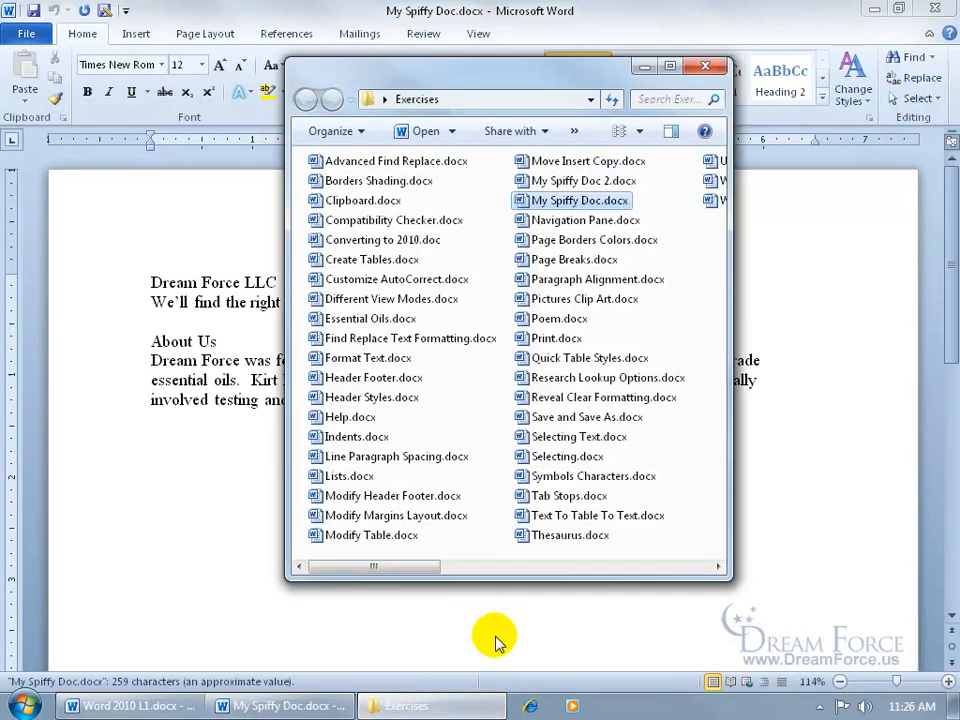
click(560, 182)
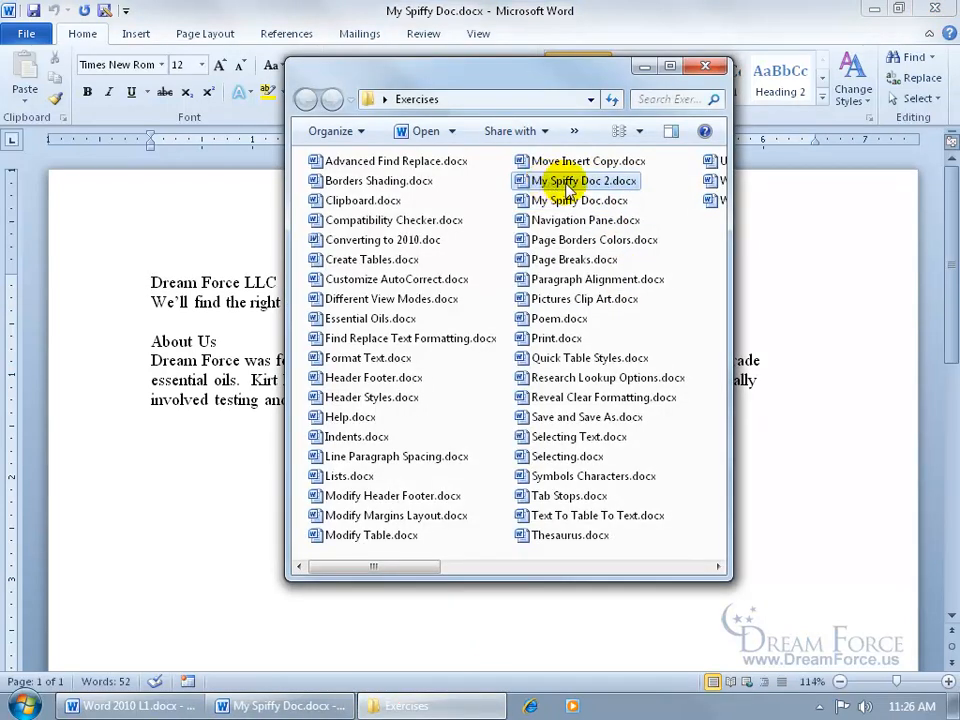
double_click(566, 184)
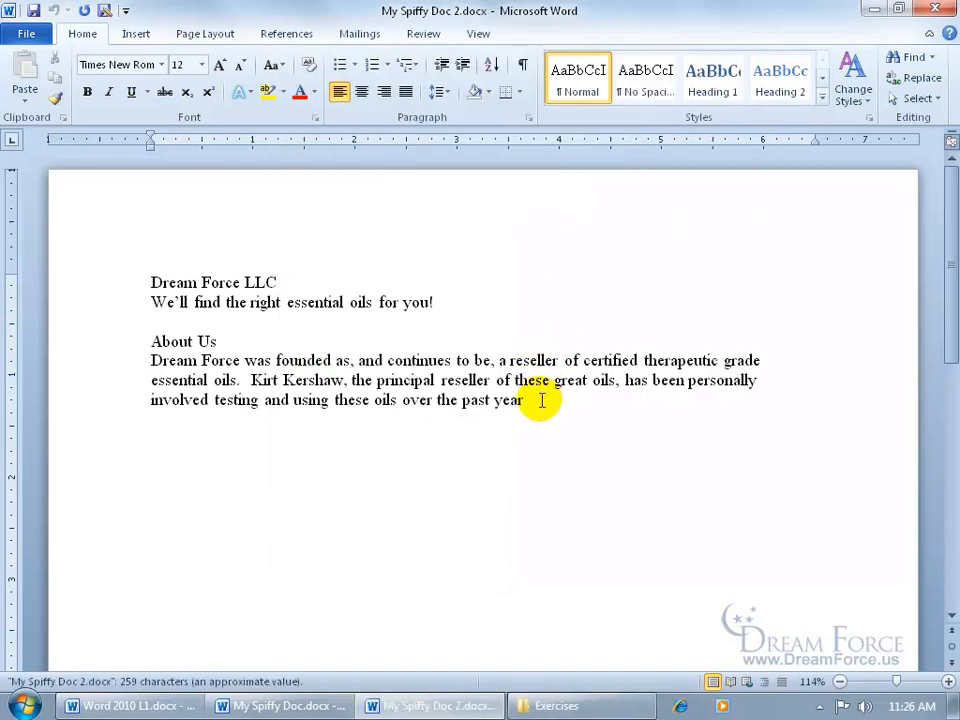
click(934, 9)
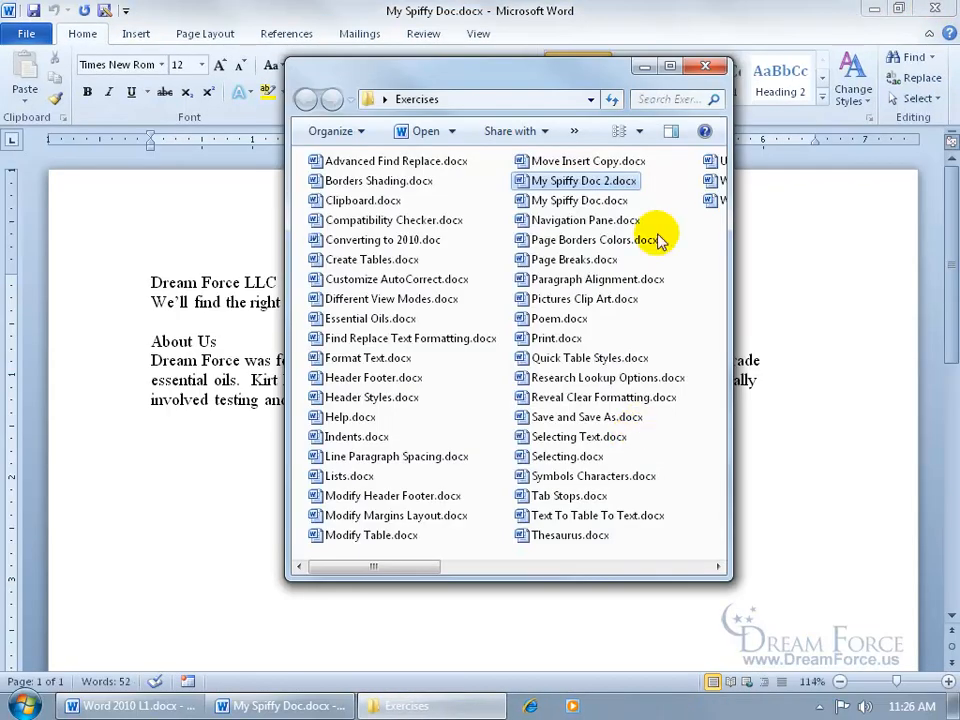
click(704, 67)
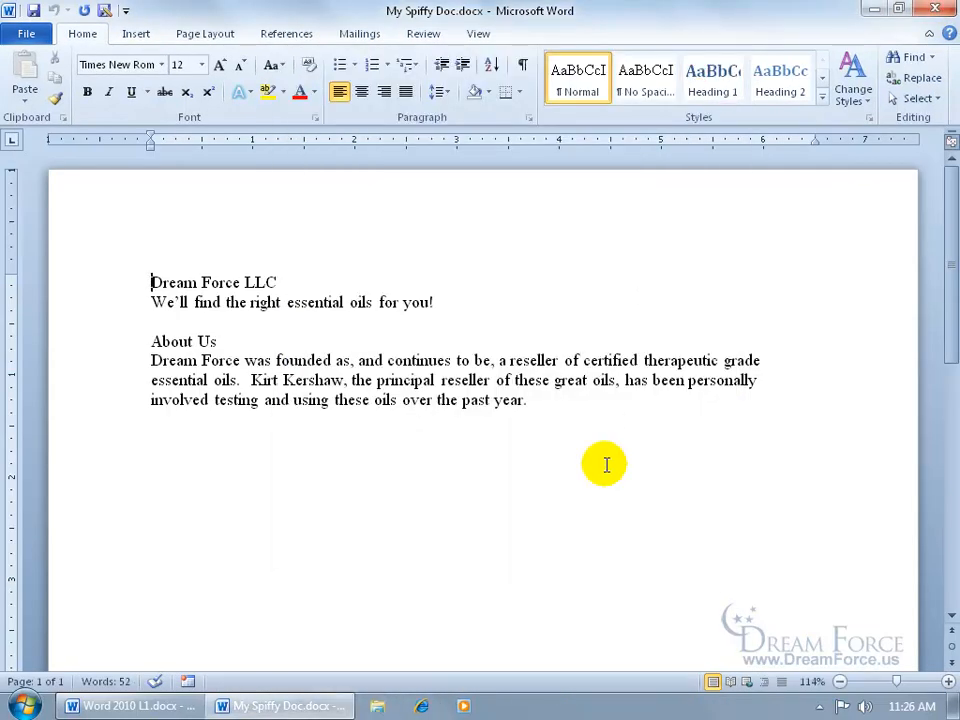
click(557, 403)
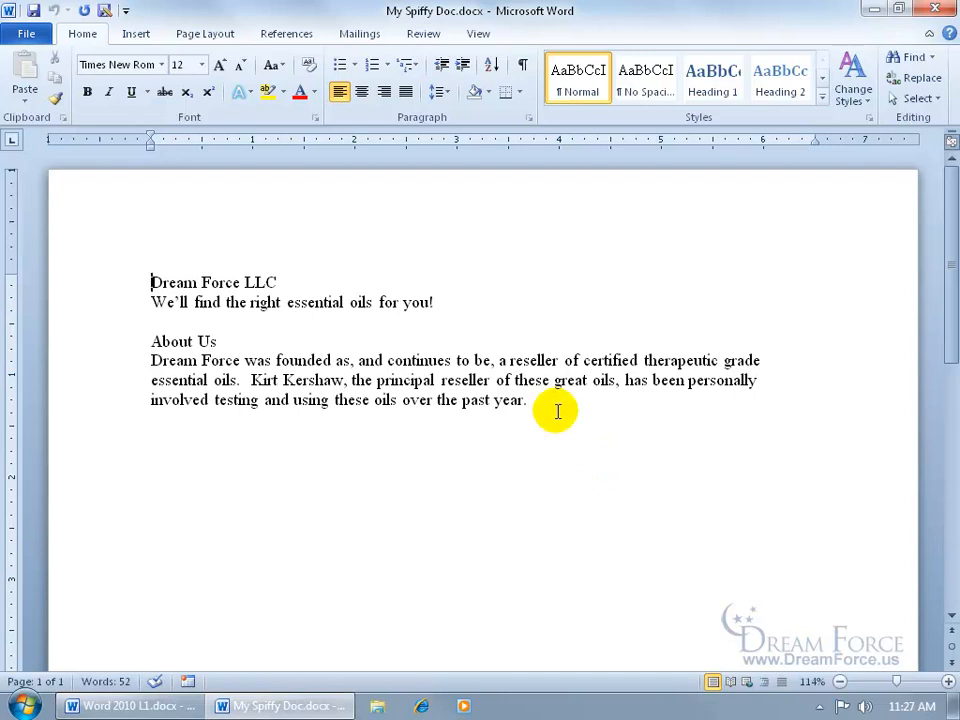
key(ctrl+Home)
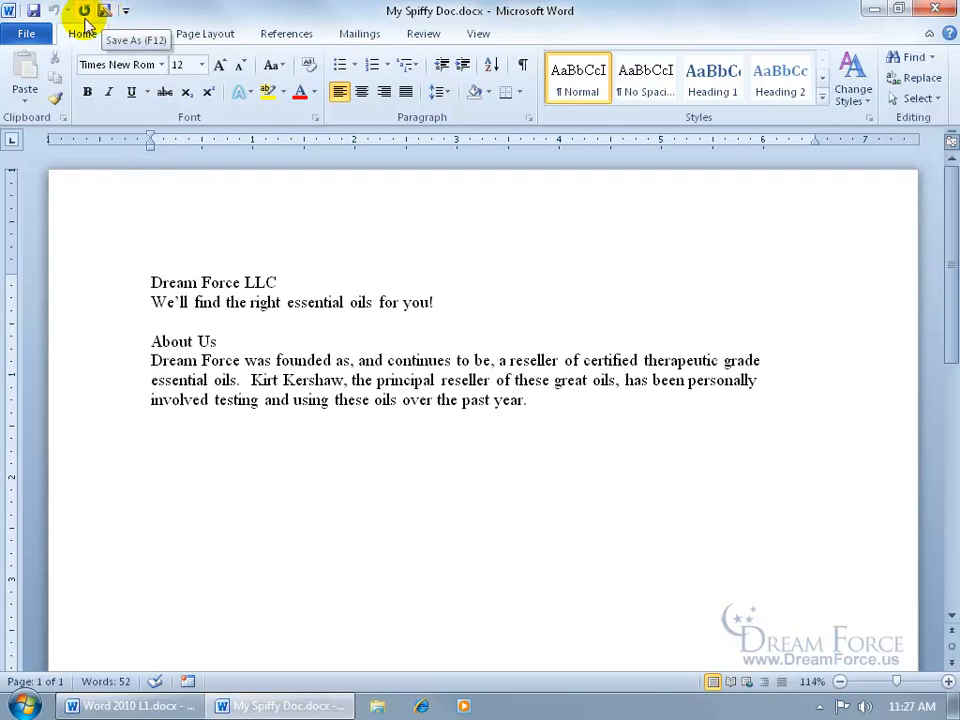
Save My Spiffy Doc in the Exercises folder as a Word 97-2003 Document (*.doc)
click(27, 36)
click(50, 90)
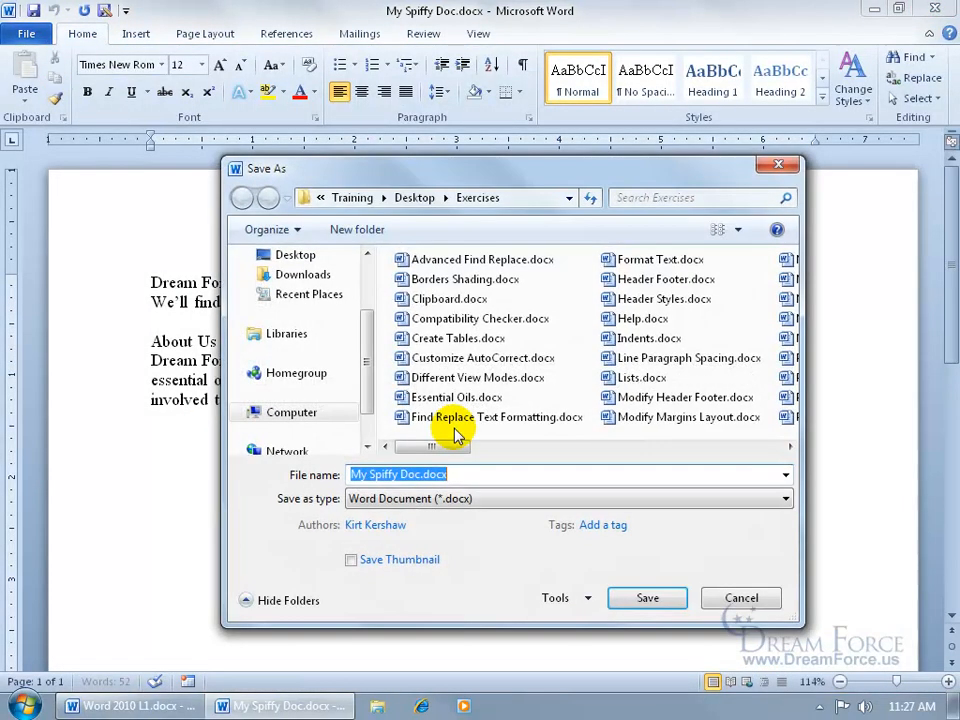
click(462, 503)
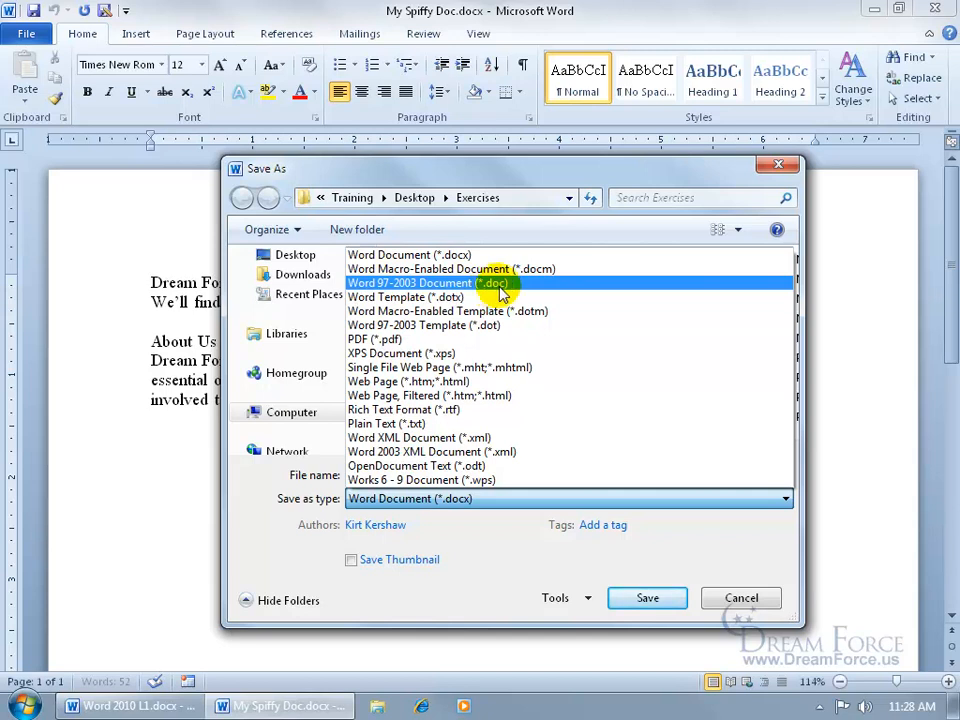
click(287, 517)
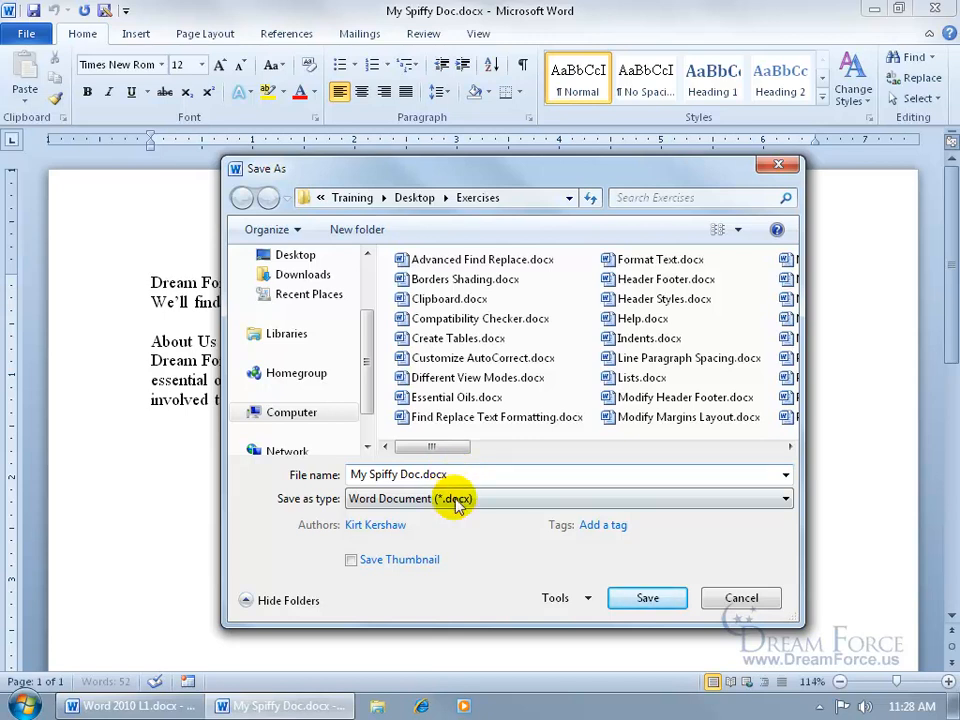
click(456, 498)
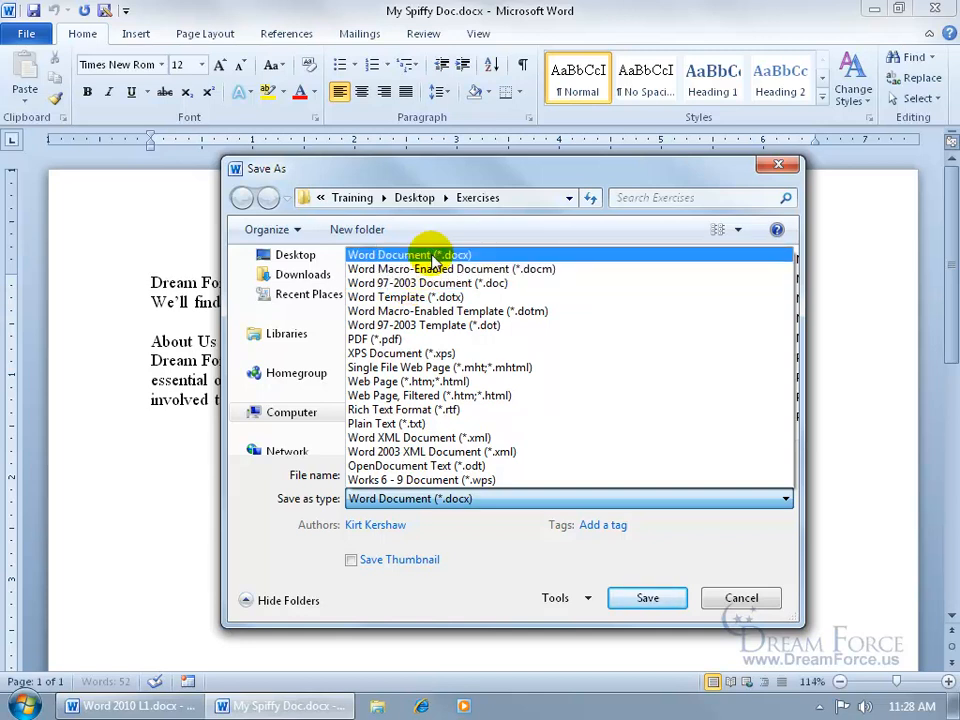
click(432, 283)
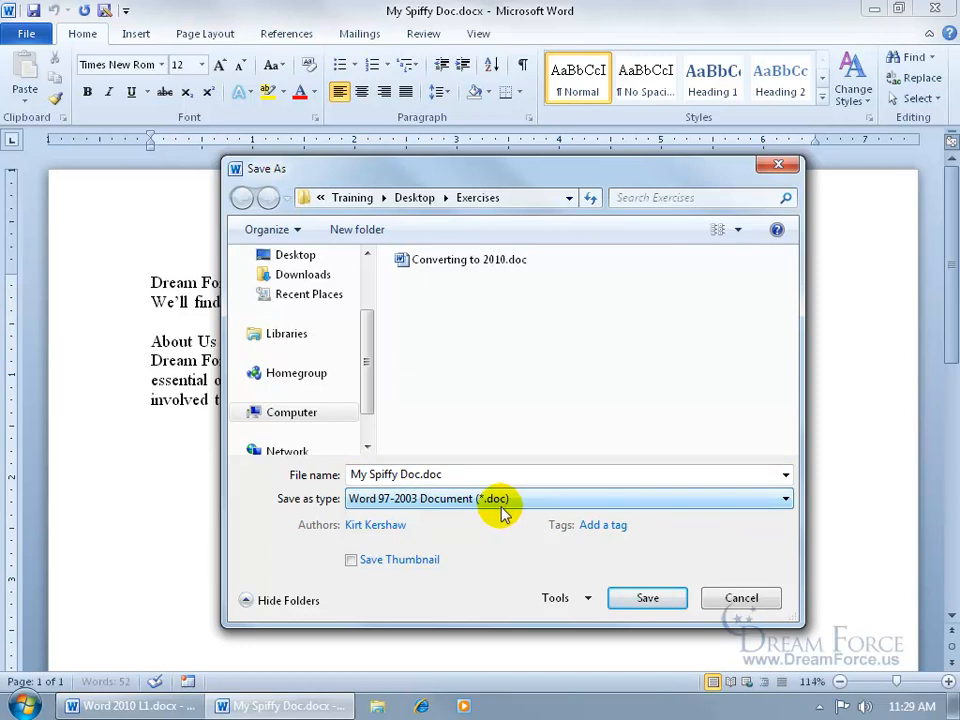
click(463, 497)
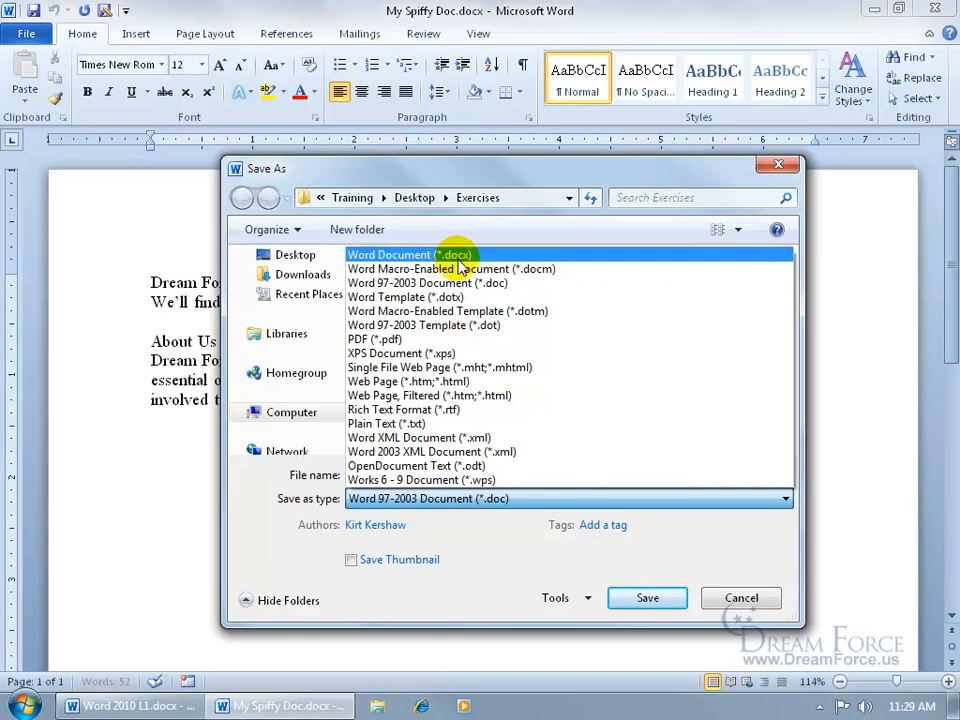
click(458, 282)
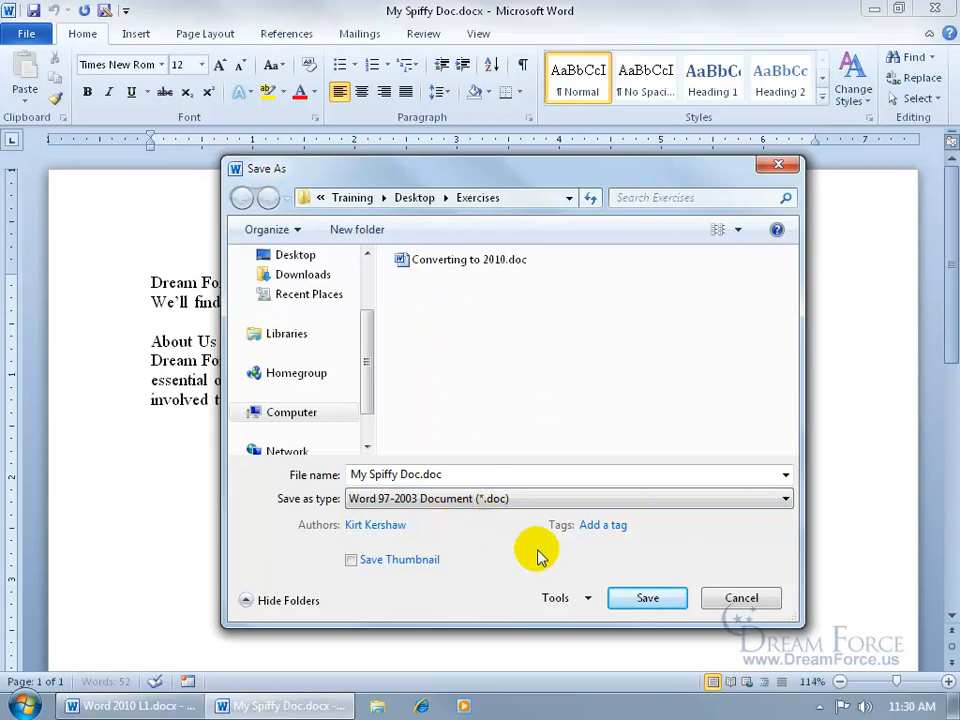
click(645, 598)
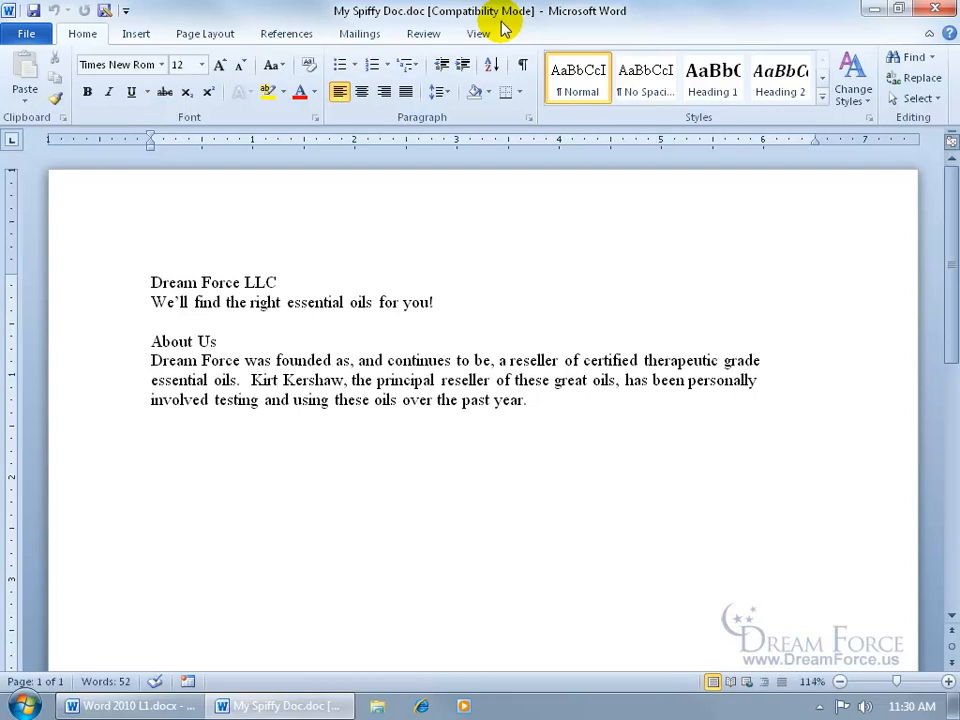
Close My Spiffy Doc.doc and open the Exercises folder to check the file types of My Spiffy Doc.docx and My Spiffy Doc.doc
click(932, 10)
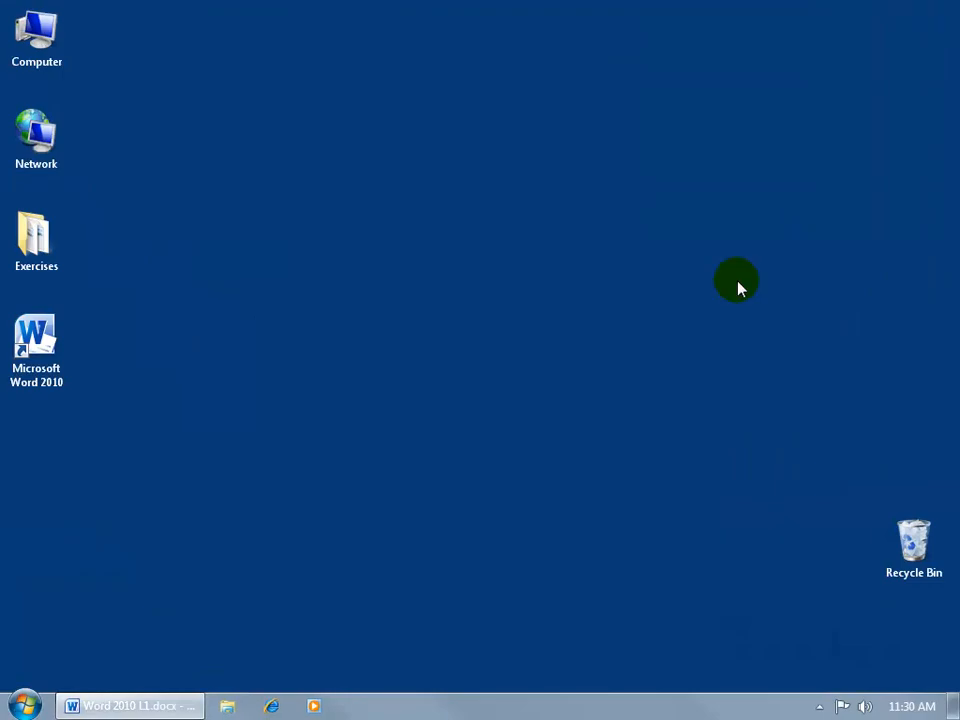
double_click(34, 236)
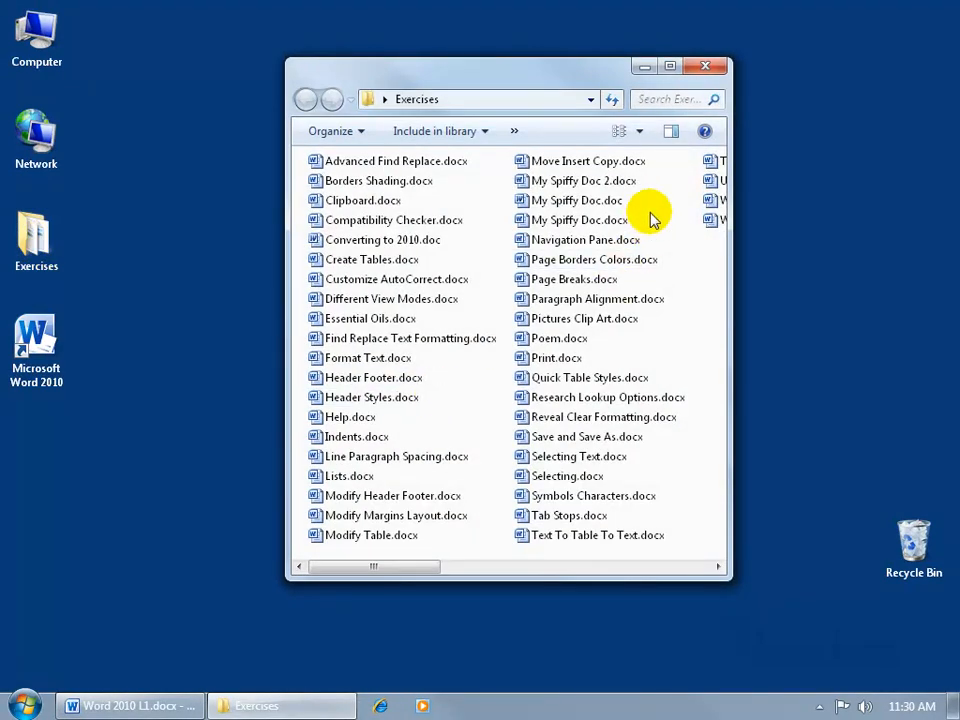
click(619, 221)
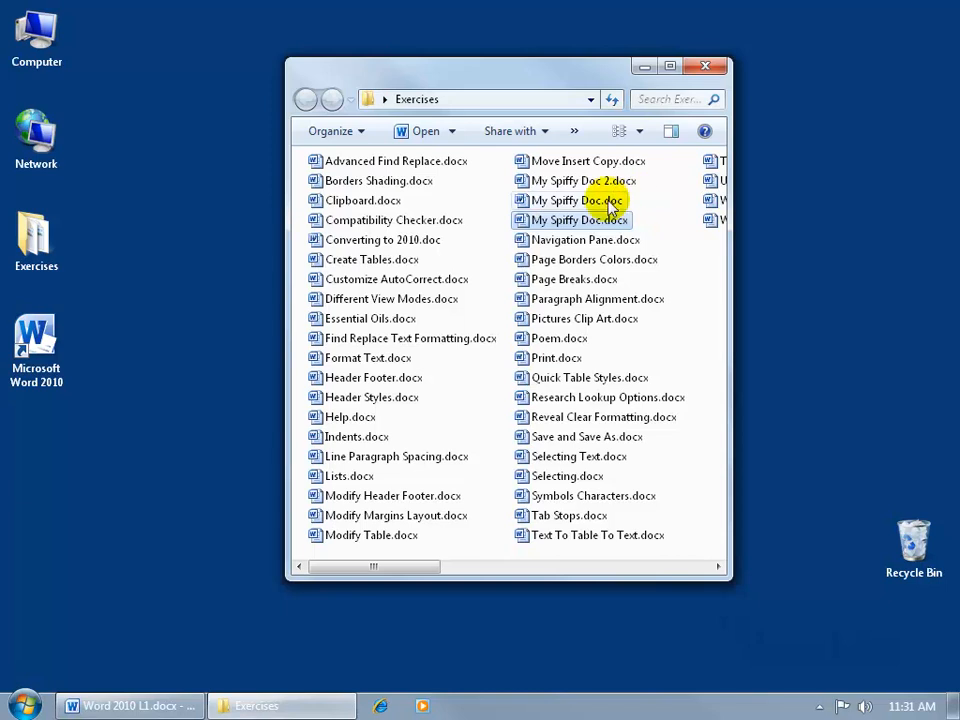
mouse_move(603, 207)
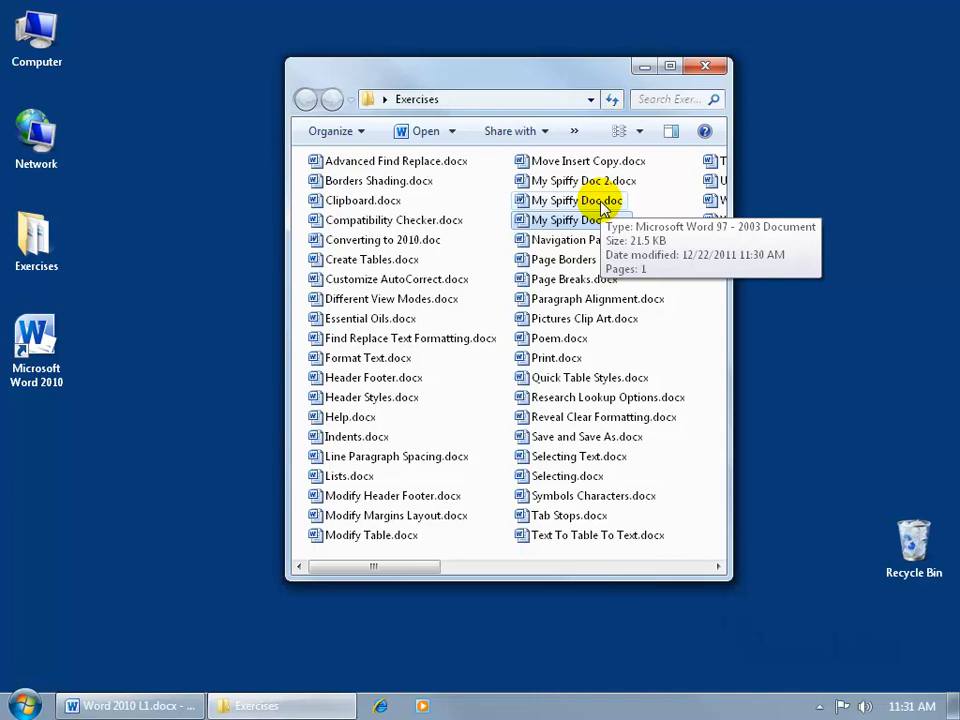
Compare the icons of My Spiffy Doc.doc and My Spiffy Doc.docx in Medium Icons view, and return the Exercises folder to List view
click(641, 133)
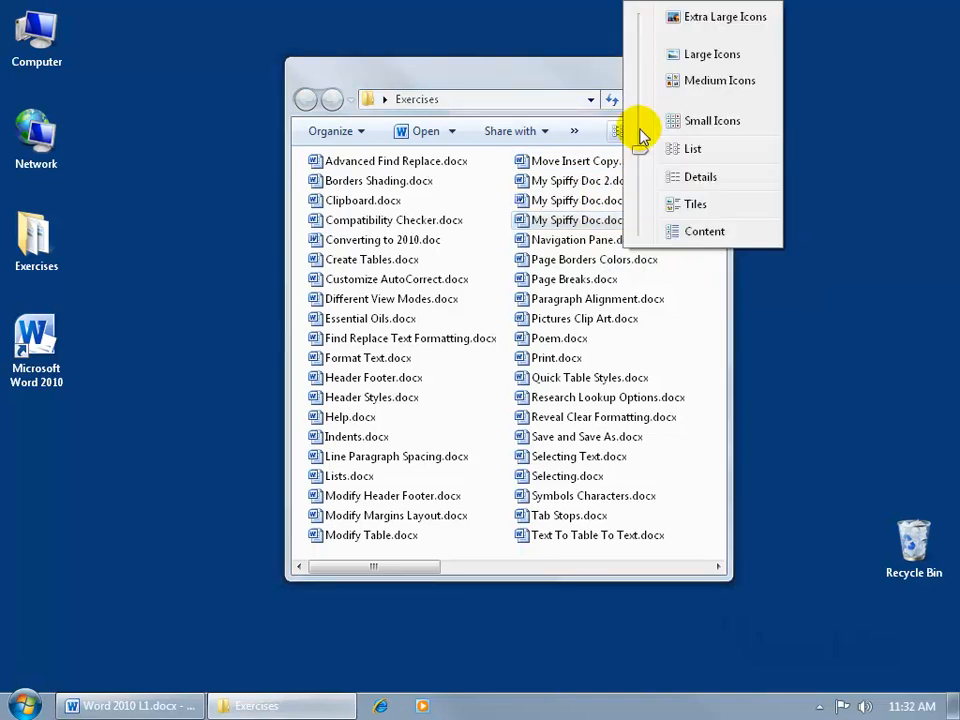
click(678, 84)
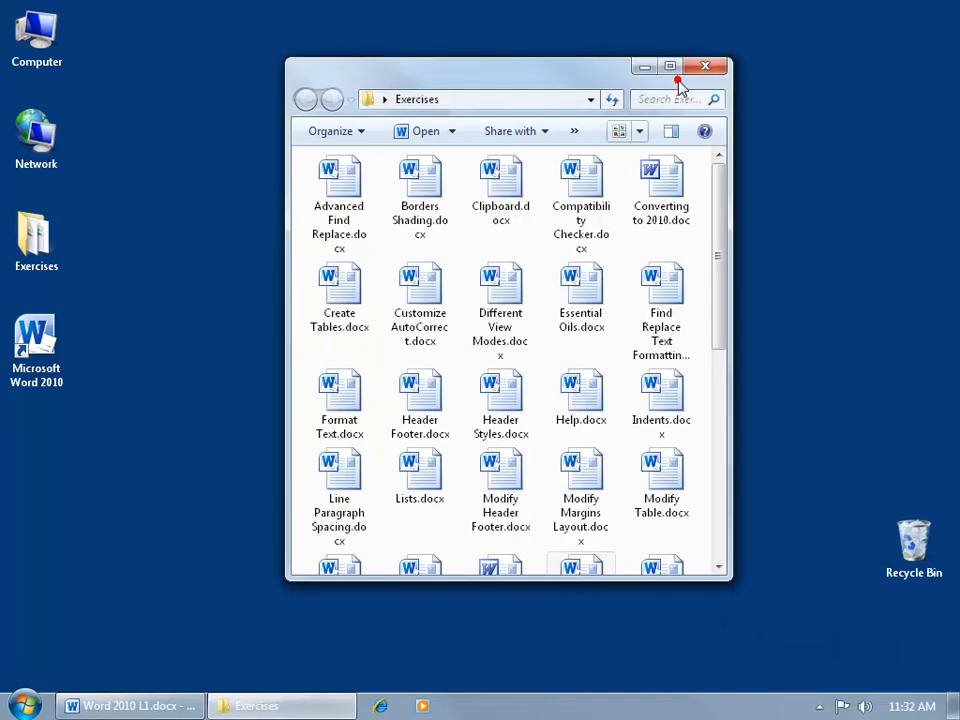
mouse_move(657, 174)
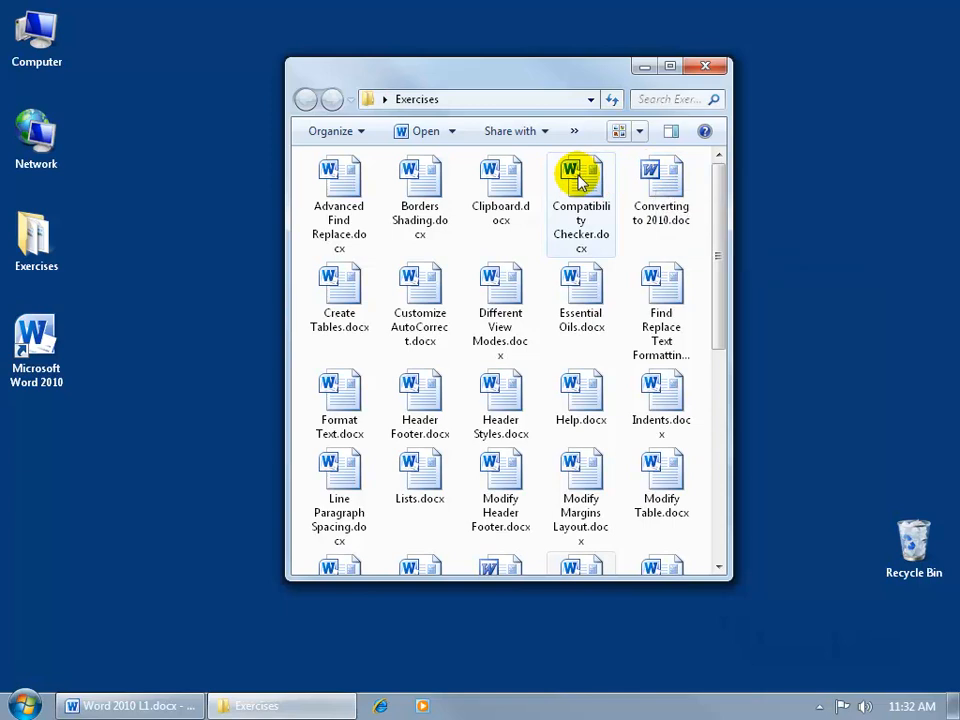
mouse_move(578, 180)
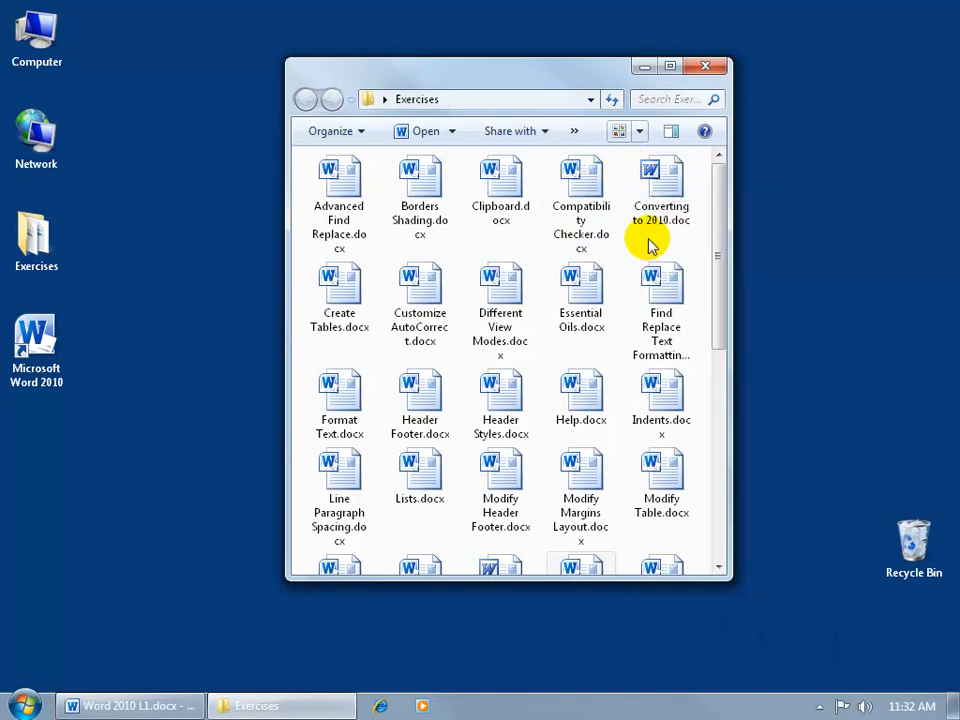
drag(711, 257, 686, 385)
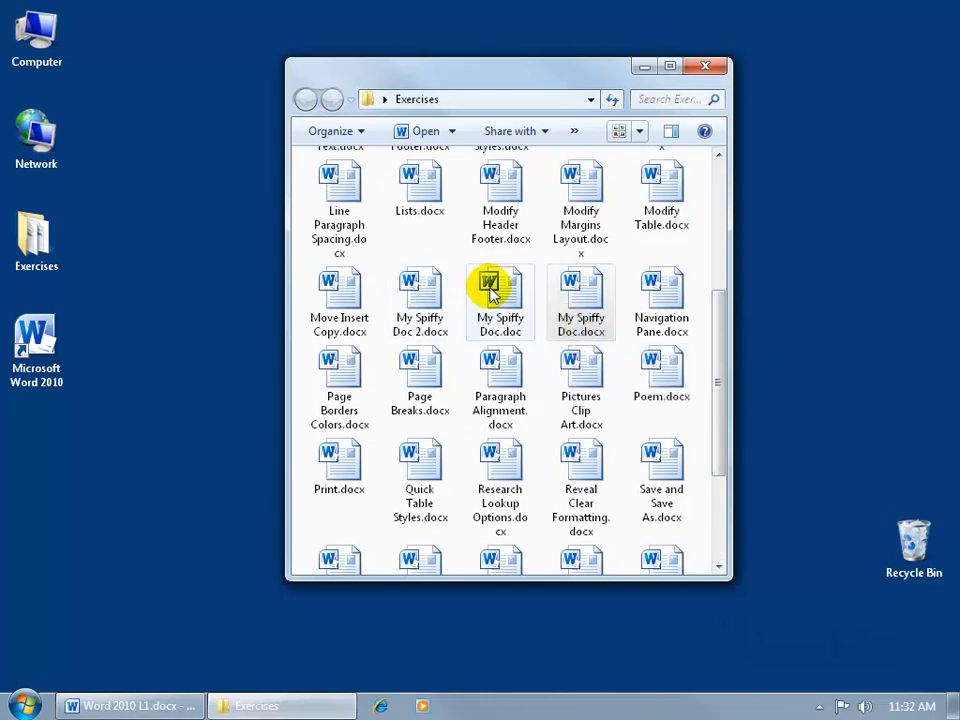
mouse_move(490, 289)
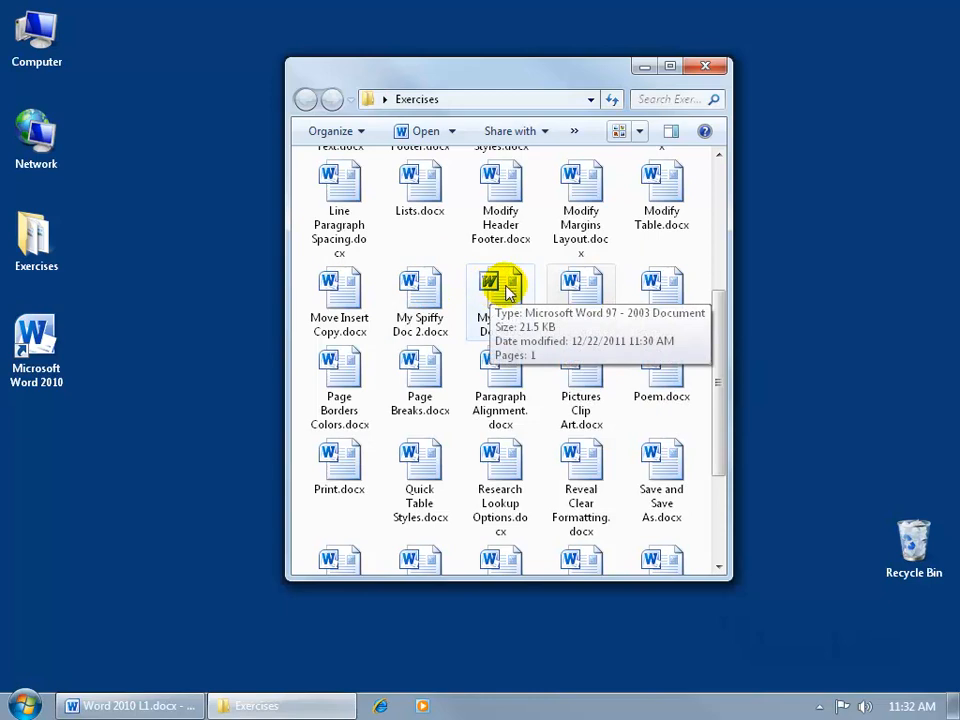
mouse_move(588, 305)
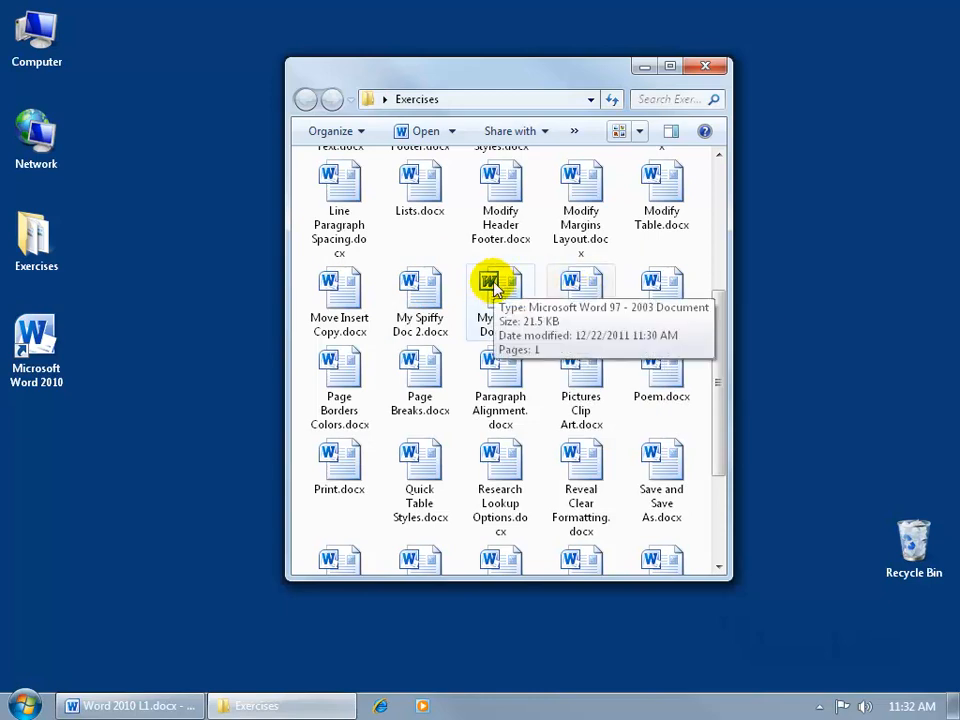
click(640, 131)
click(692, 196)
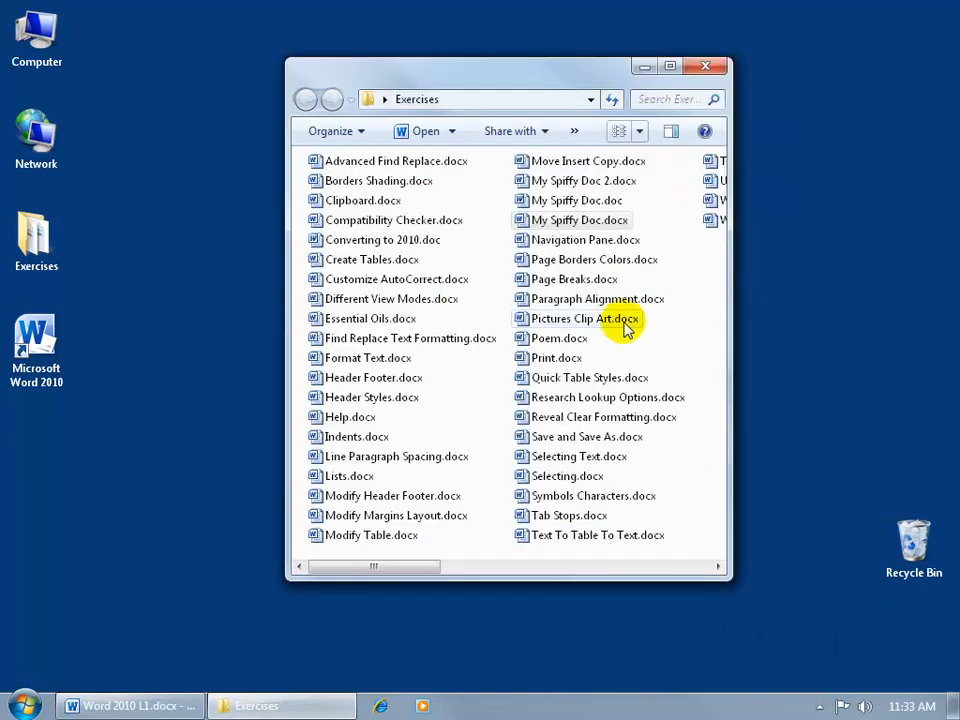